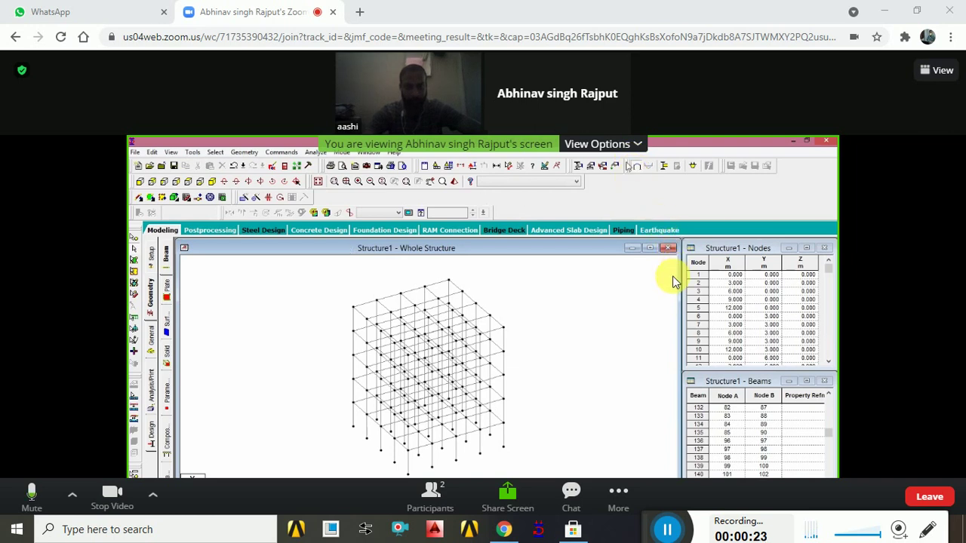
# Turn off the webcam video in the Zoom meeting
pyautogui.click(108, 491)
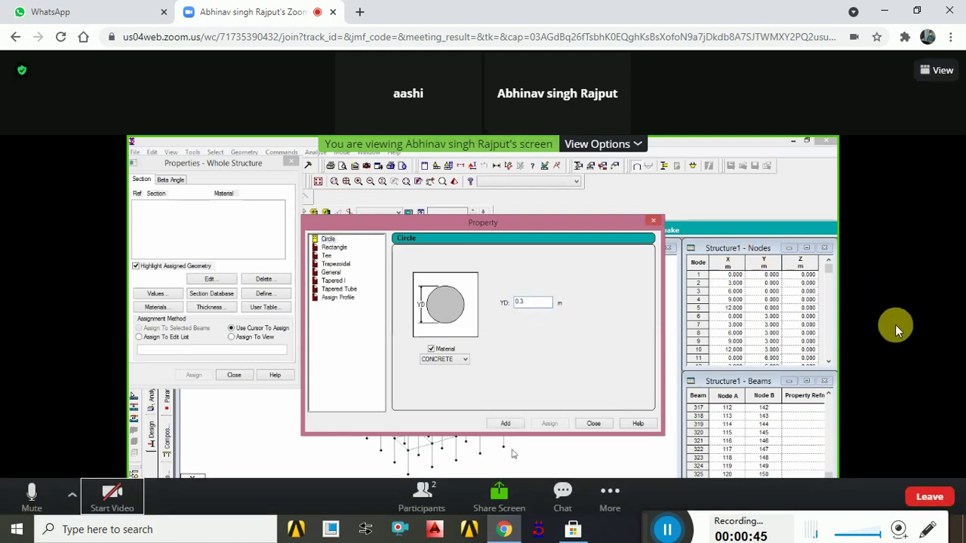
pyautogui.click(618, 504)
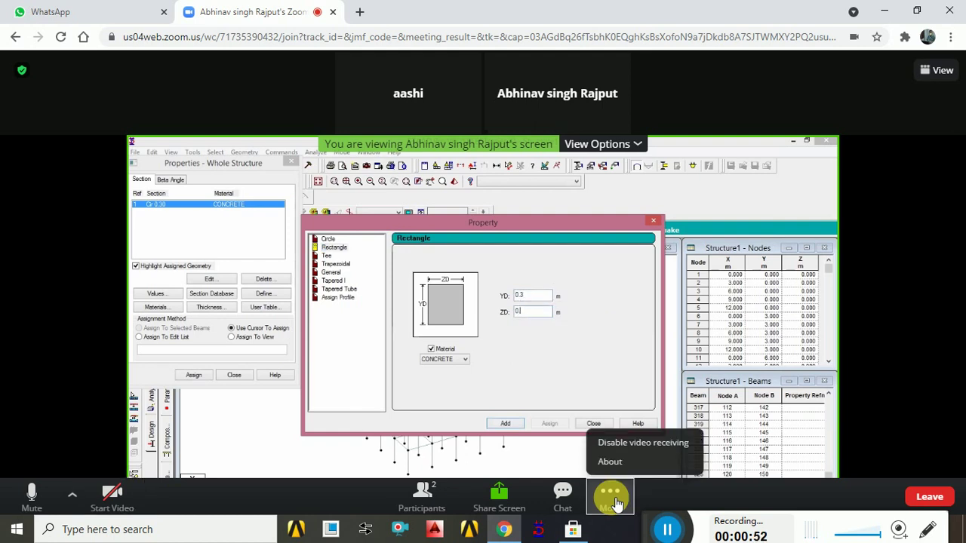
pyautogui.click(618, 503)
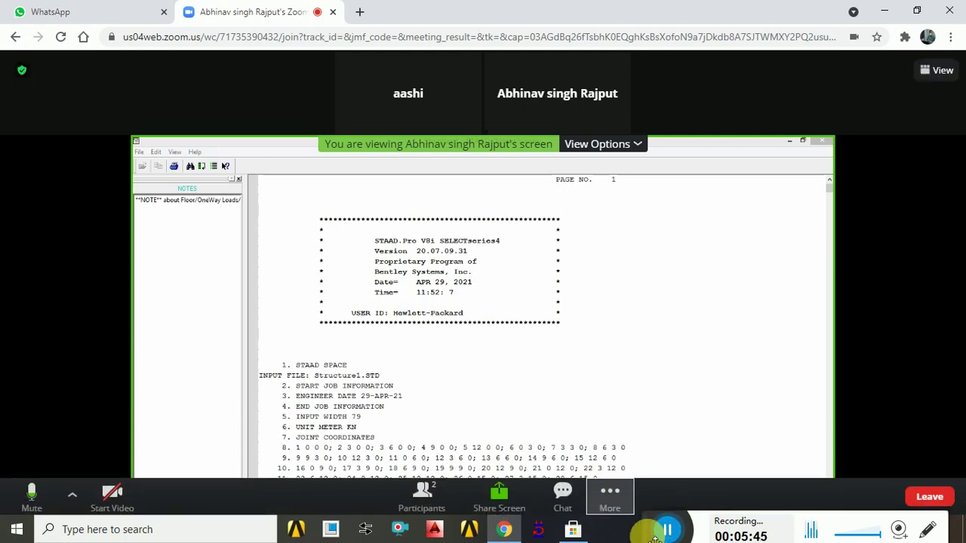
# Show the shared screen at its original size instead of fitted to the window
pyautogui.moveTo(654, 539); pyautogui.dragTo(669, 542)
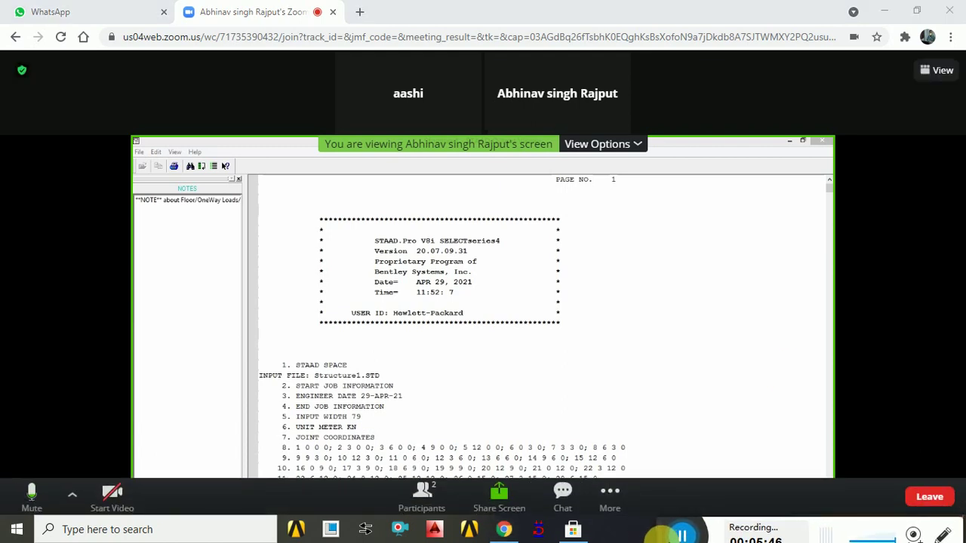
pyautogui.click(902, 316)
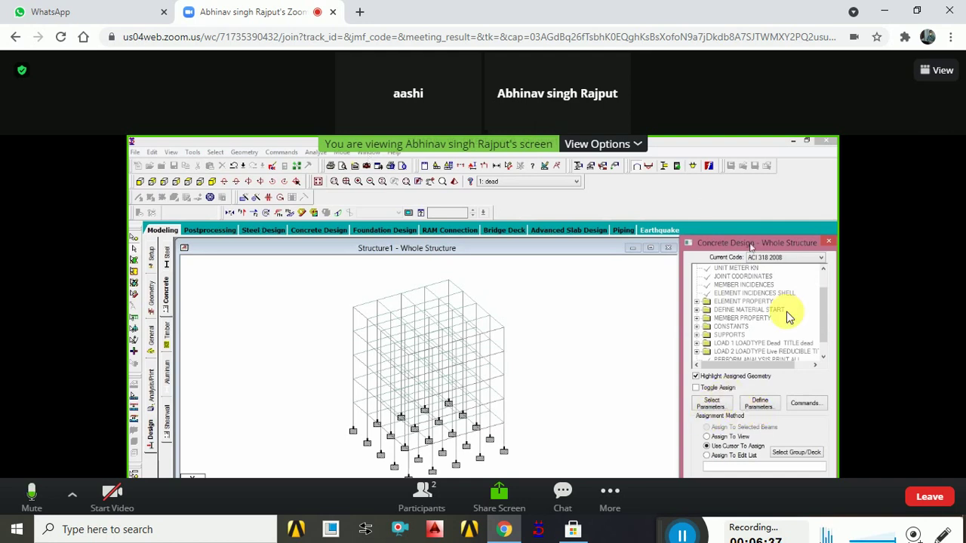
pyautogui.click(640, 146)
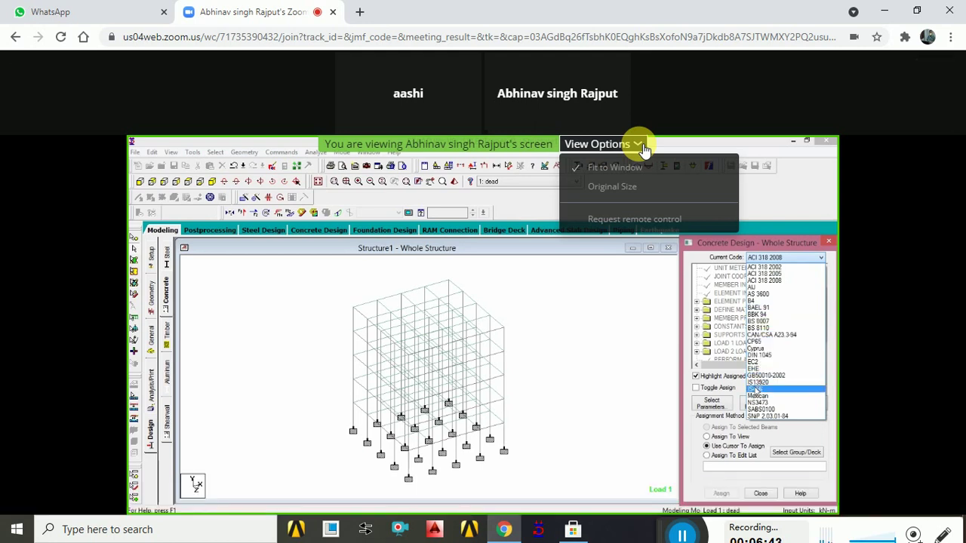
pyautogui.click(641, 191)
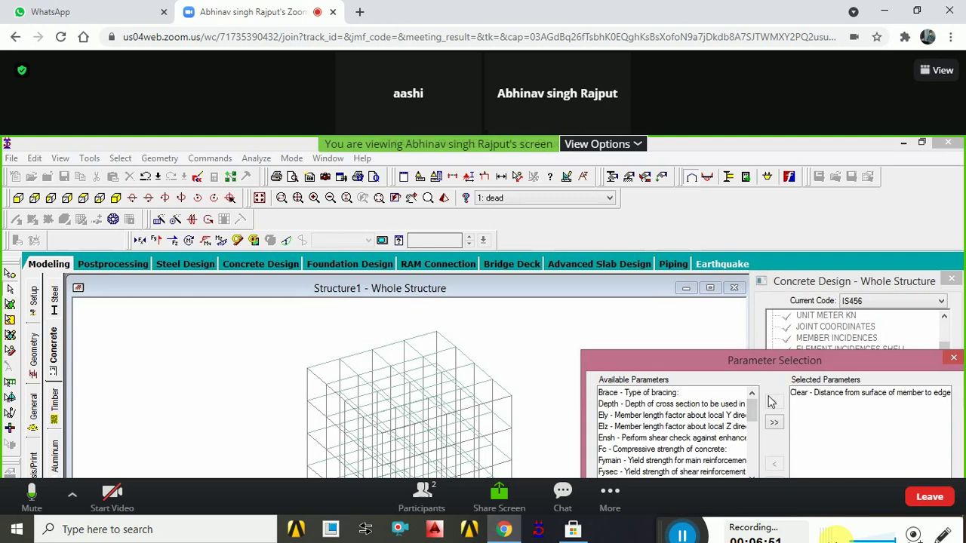
# Add the concrete compressive strength (Fc) and main reinforcement yield strength (Fymain) to the selected IS456 design parameters
pyautogui.click(651, 450)
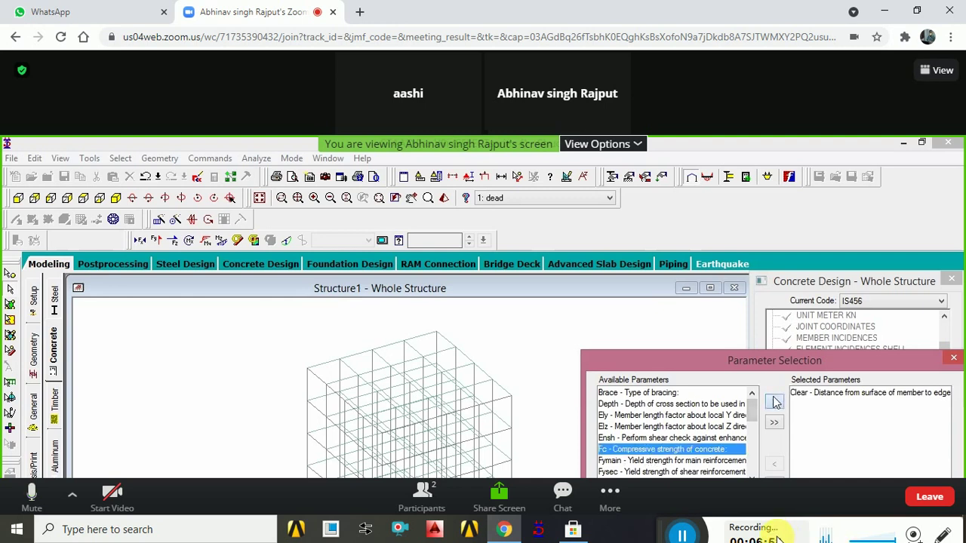
pyautogui.click(773, 401)
pyautogui.click(685, 450)
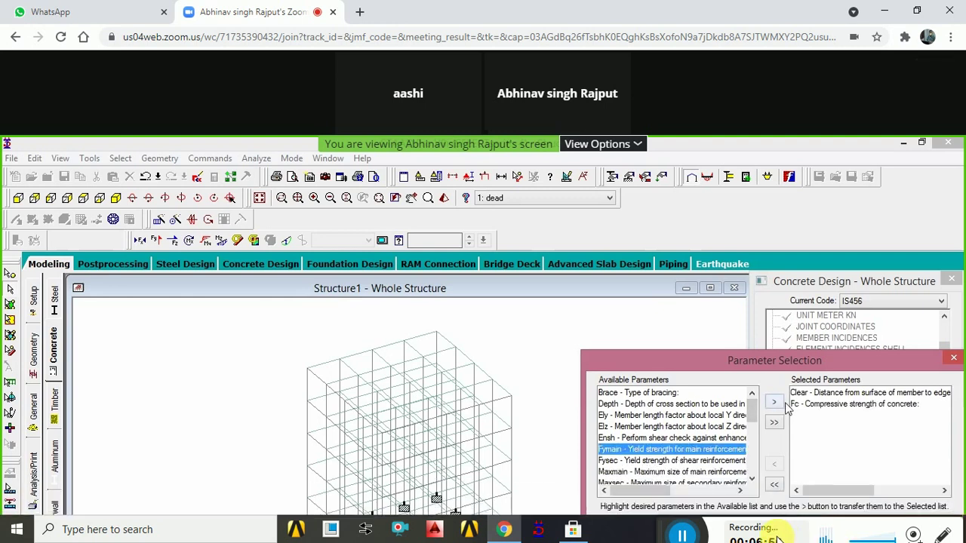
pyautogui.click(773, 401)
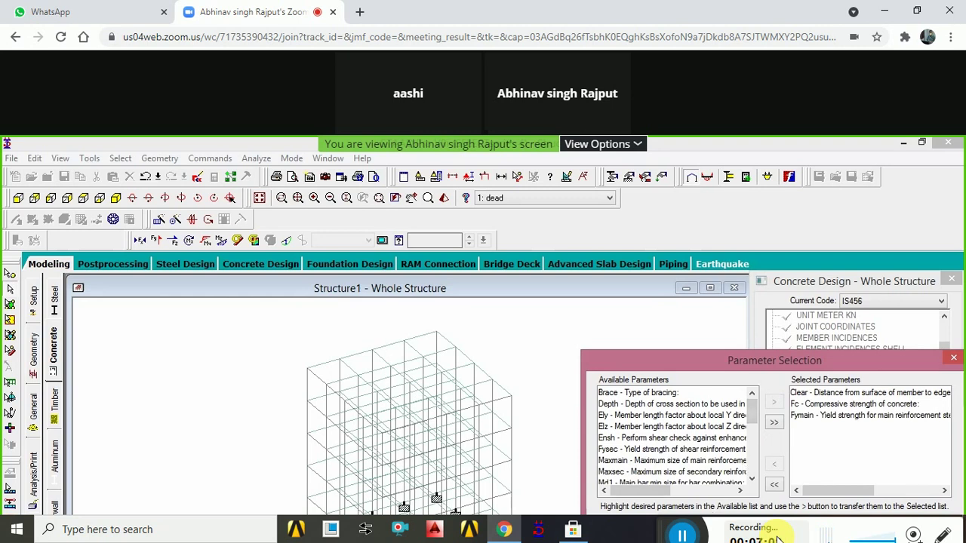
pyautogui.click(862, 527)
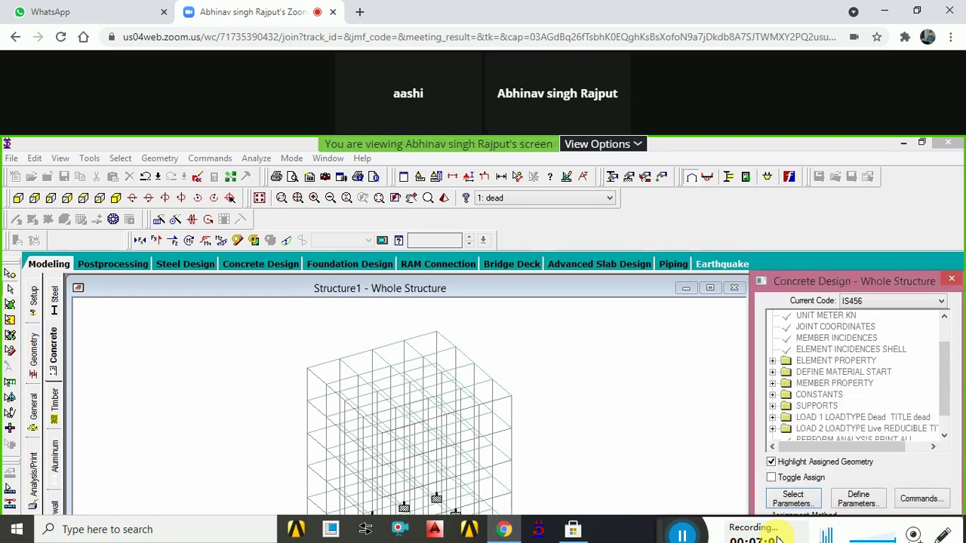
# Define the CLEAR design parameter with a distance of 0.025 m from the member surface to the outermost reinforcement
pyautogui.click(858, 499)
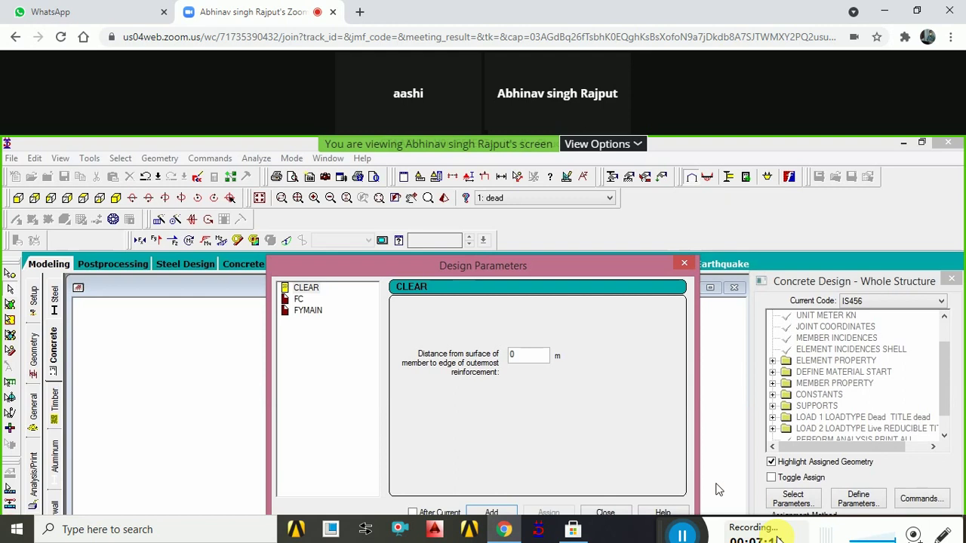
pyautogui.click(530, 356)
pyautogui.write('.025')
pyautogui.click(485, 513)
# Define the FC design parameter with a concrete compressive strength of 25000 kN/m2
pyautogui.click(299, 299)
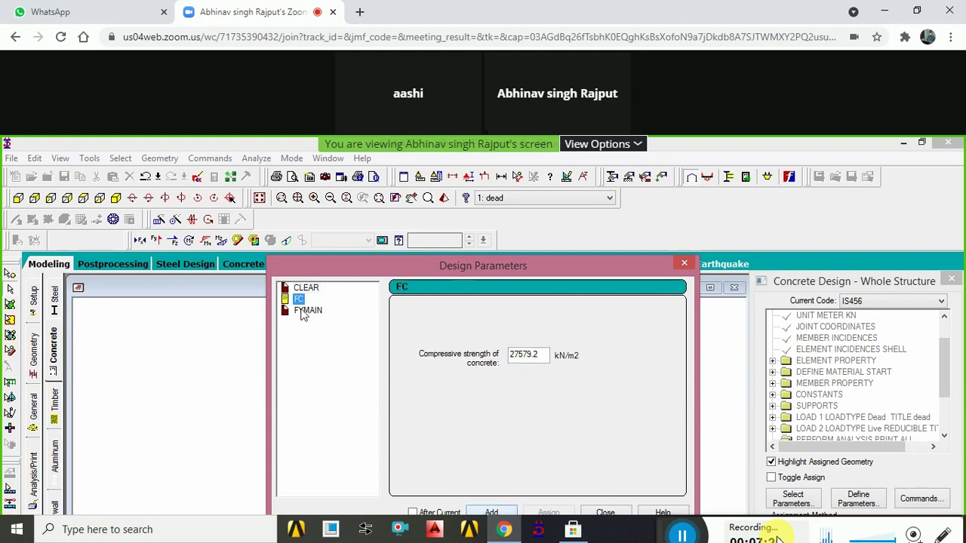
pyautogui.click(540, 357)
pyautogui.press('BackSpace')
pyautogui.press('BackSpace')
pyautogui.press('BackSpace')
pyautogui.press('BackSpace')
pyautogui.press('BackSpace')
pyautogui.press('BackSpace')
pyautogui.write('5000')
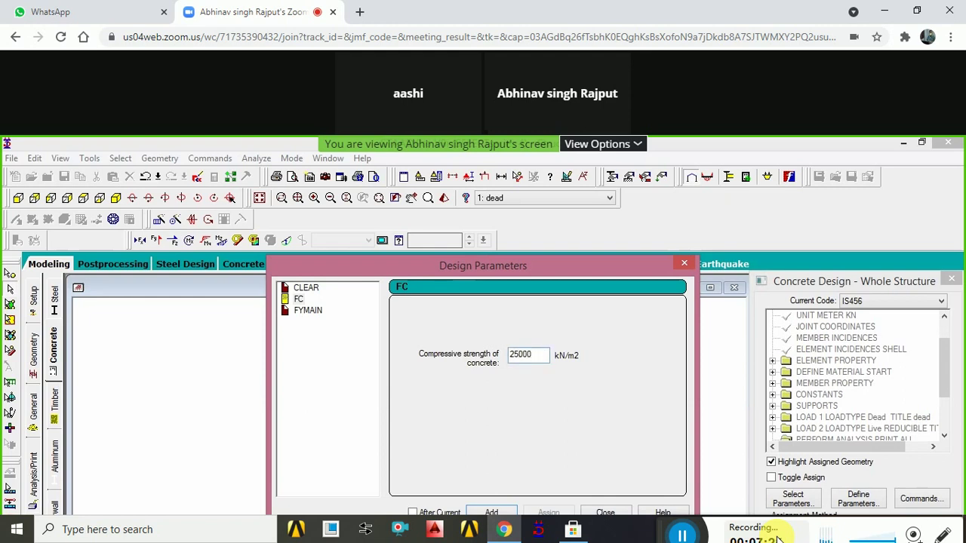
pyautogui.click(498, 510)
# Define the FYMAIN design parameter with a main reinforcement yield strength of 500000 kN/m2 and finish the parameter definition
pyautogui.click(311, 312)
pyautogui.click(537, 355)
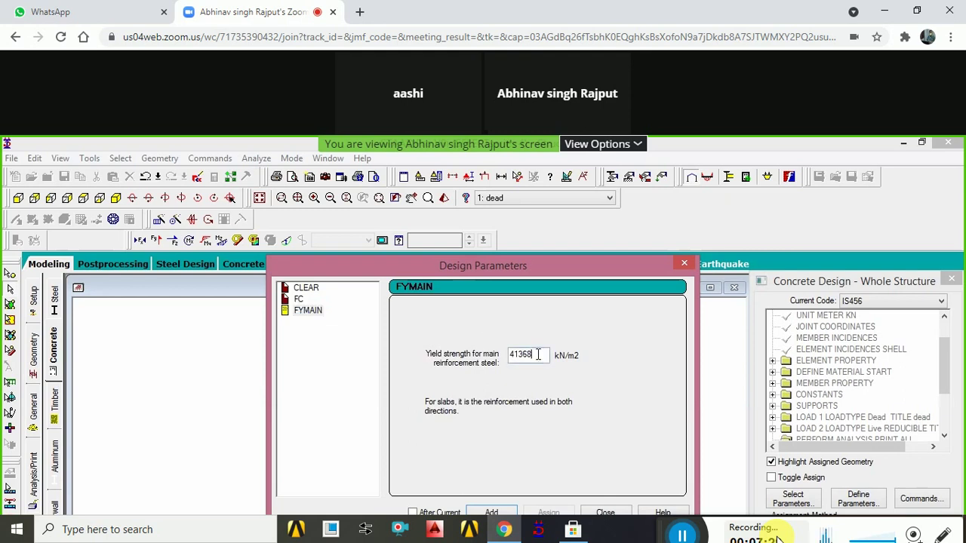
pyautogui.press('BackSpace')
pyautogui.press('BackSpace')
pyautogui.press('BackSpace')
pyautogui.press('BackSpace')
pyautogui.press('BackSpace')
pyautogui.press('BackSpace')
pyautogui.write('500000')
pyautogui.click(498, 512)
pyautogui.click(605, 513)
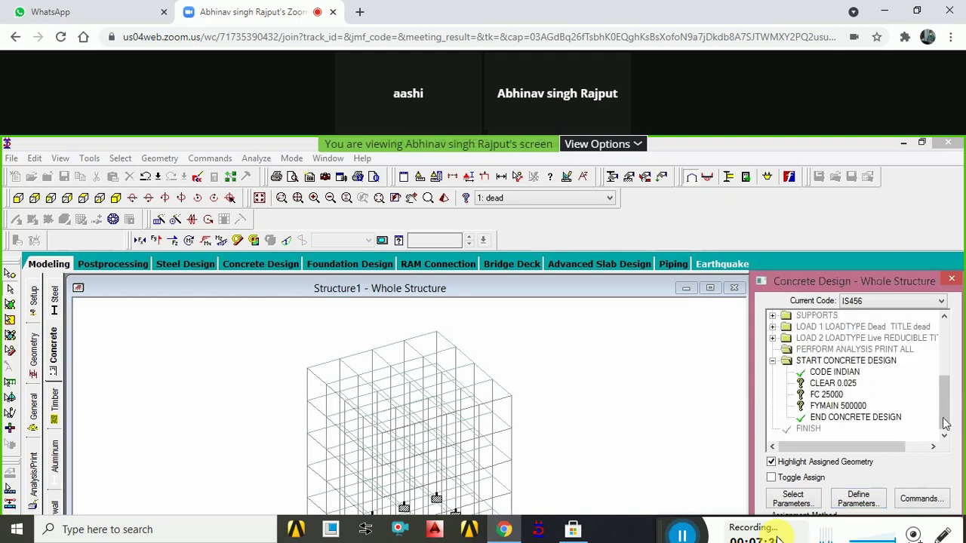
# Add the design beam, design column and take off commands to the concrete design, and decline the auto save
pyautogui.click(918, 499)
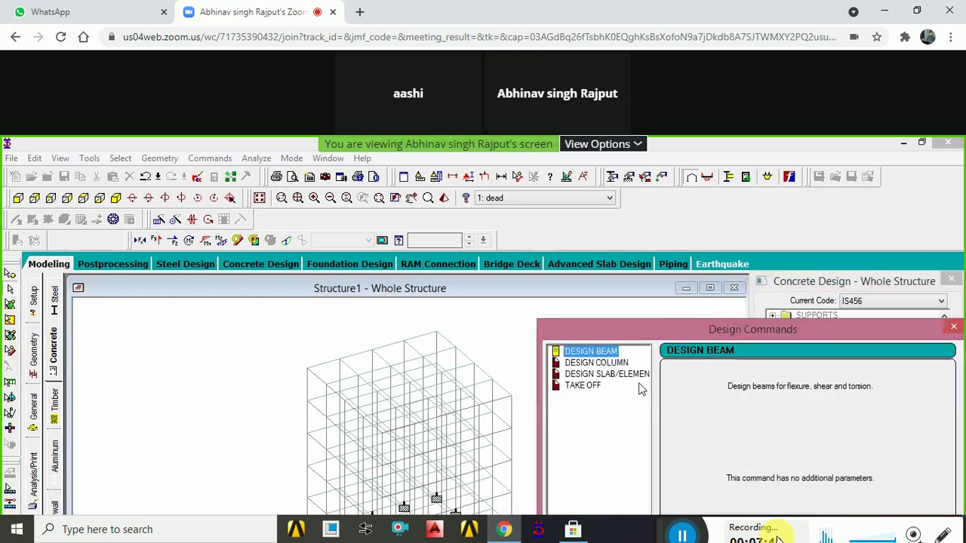
pyautogui.click(676, 526)
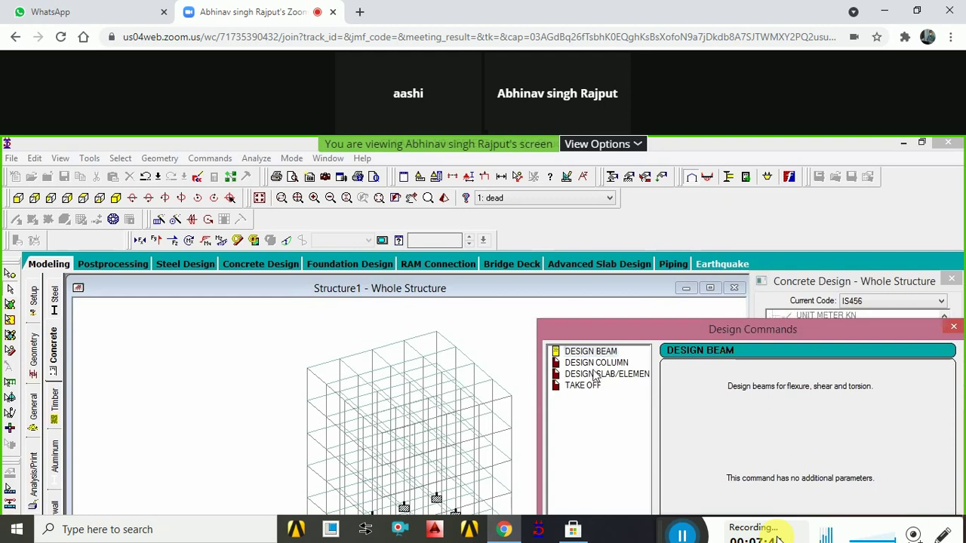
pyautogui.click(596, 363)
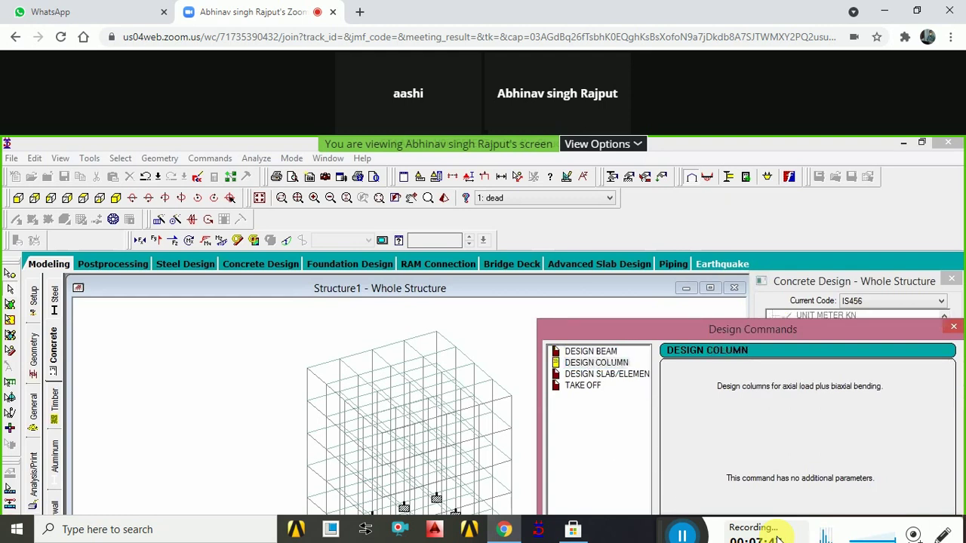
pyautogui.click(586, 386)
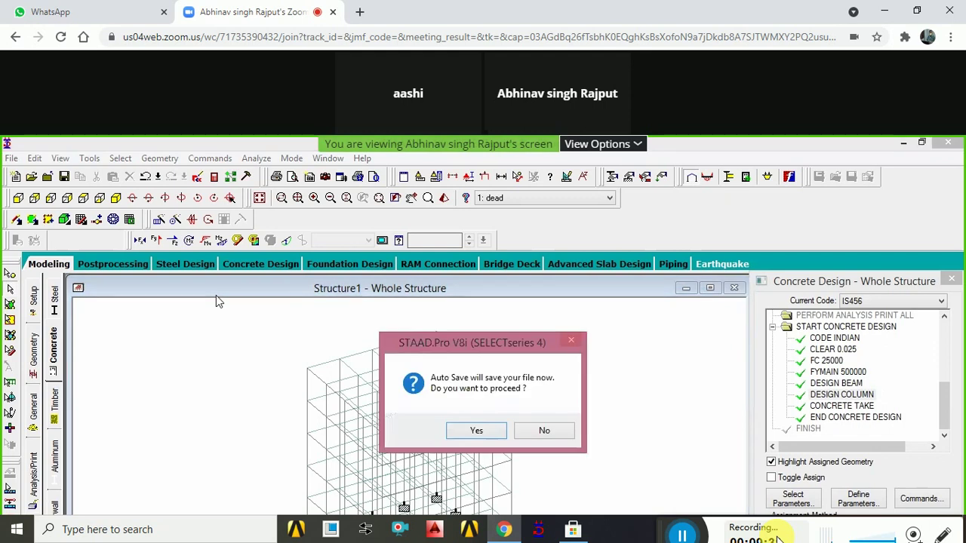
pyautogui.click(548, 437)
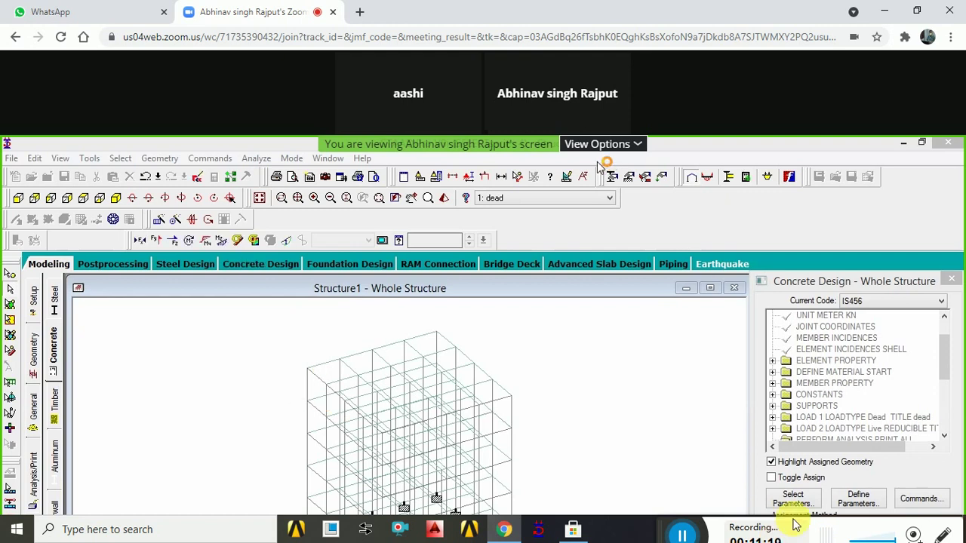
pyautogui.click(585, 531)
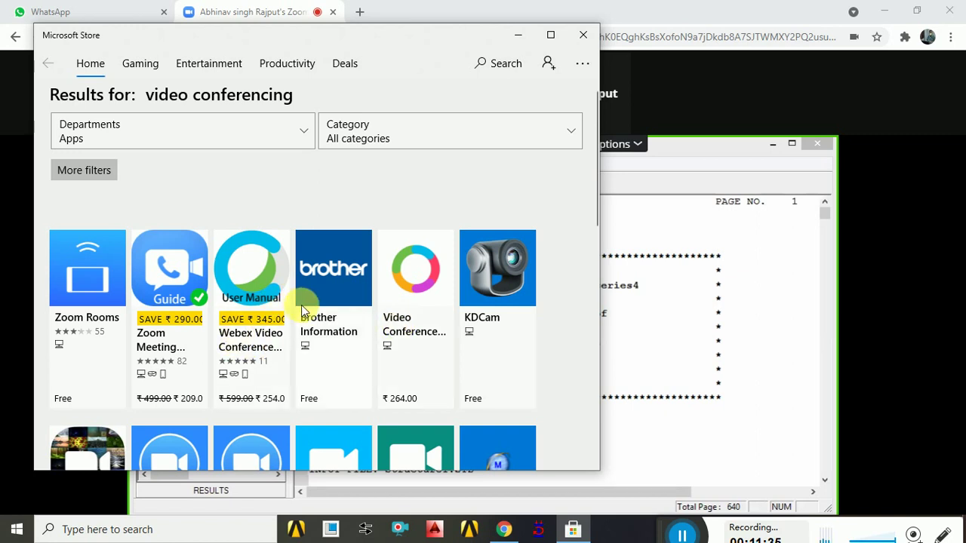
pyautogui.scroll(-1, 317, 321)
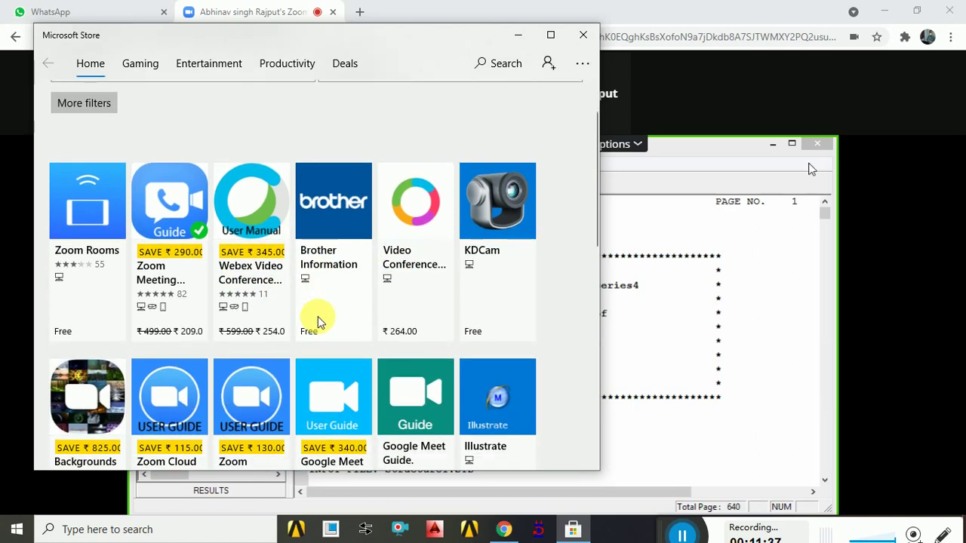
pyautogui.scroll(-1, 317, 320)
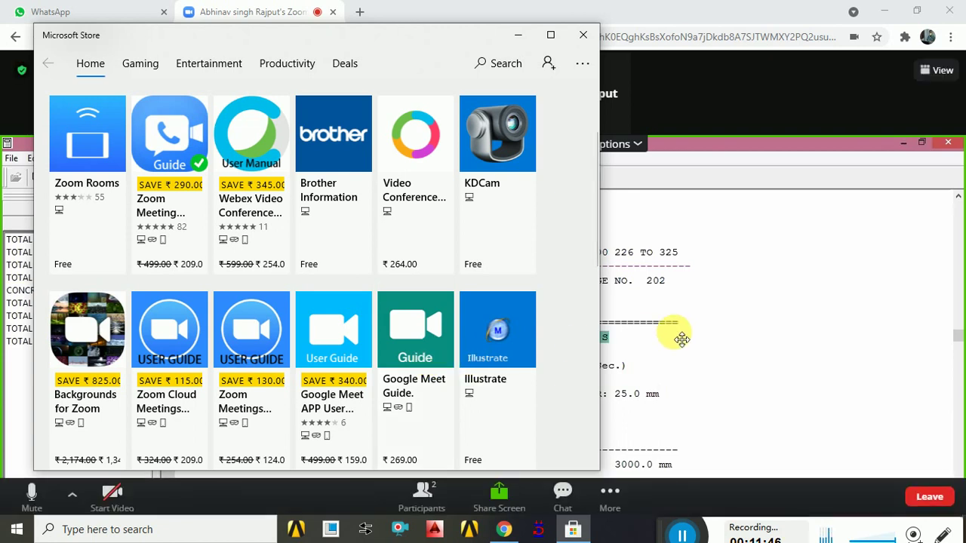
pyautogui.click(518, 35)
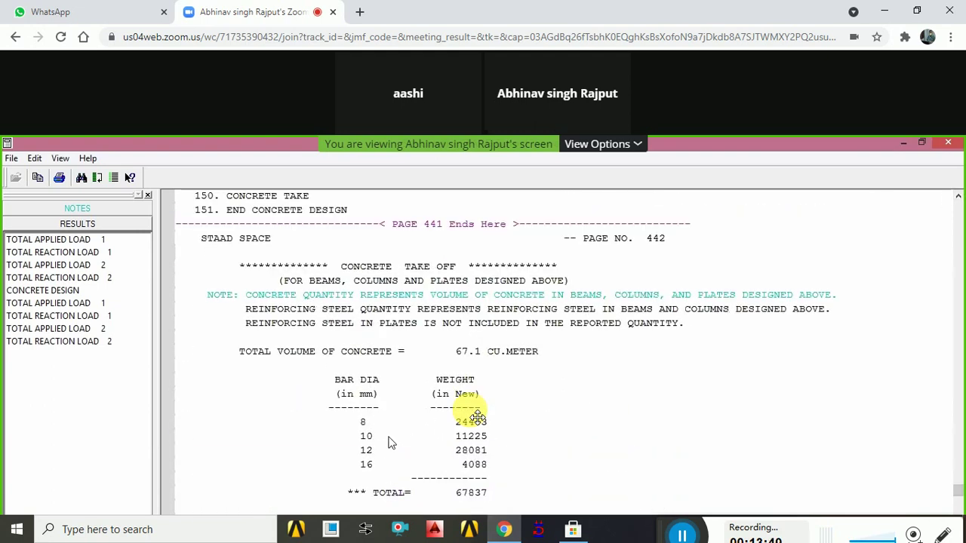
pyautogui.click(390, 442)
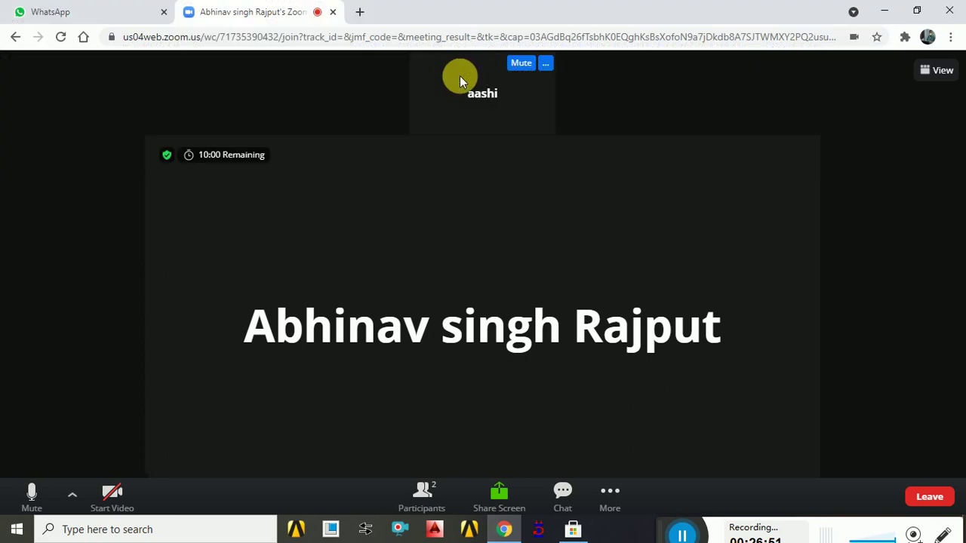
# Leave the ended Zoom meeting and close the WhatsApp browser tab
pyautogui.click(926, 498)
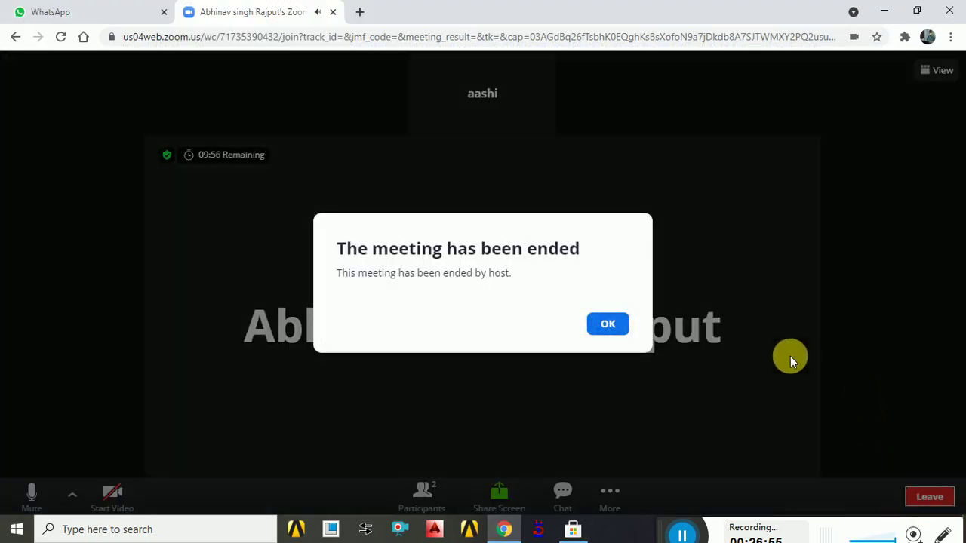
pyautogui.click(606, 323)
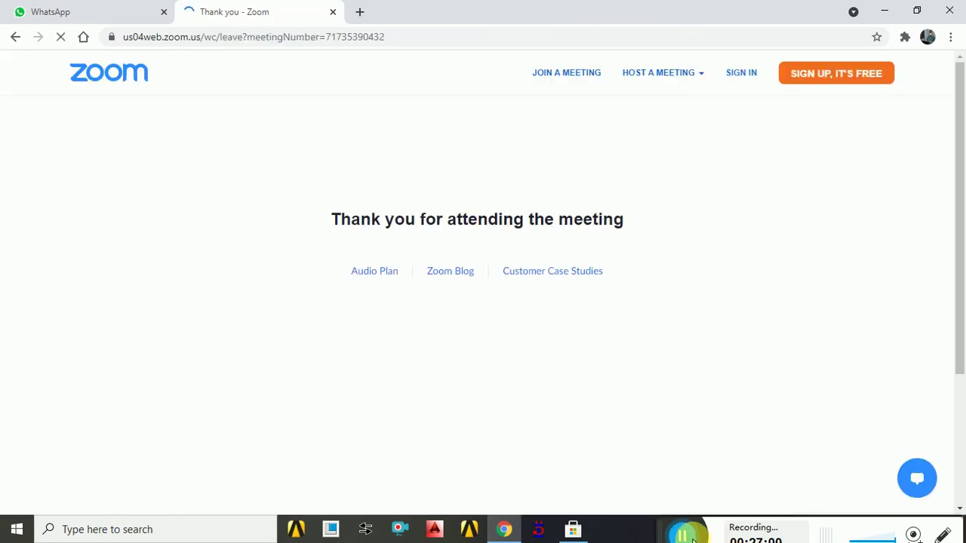
pyautogui.click(125, 9)
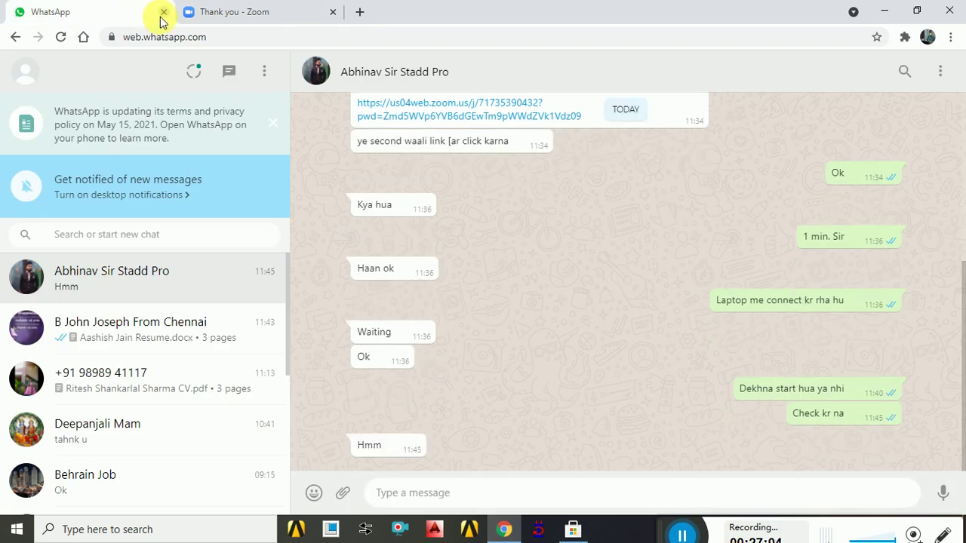
pyautogui.click(163, 12)
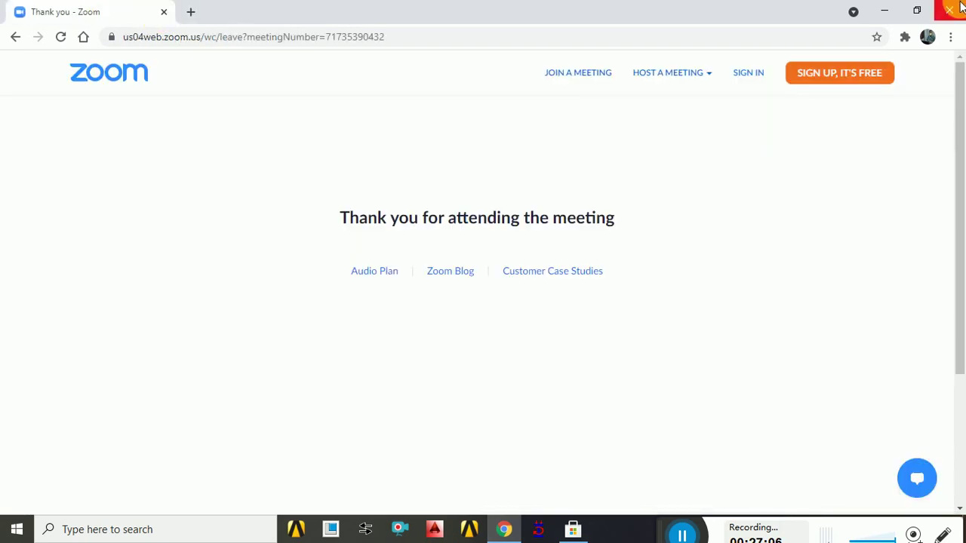